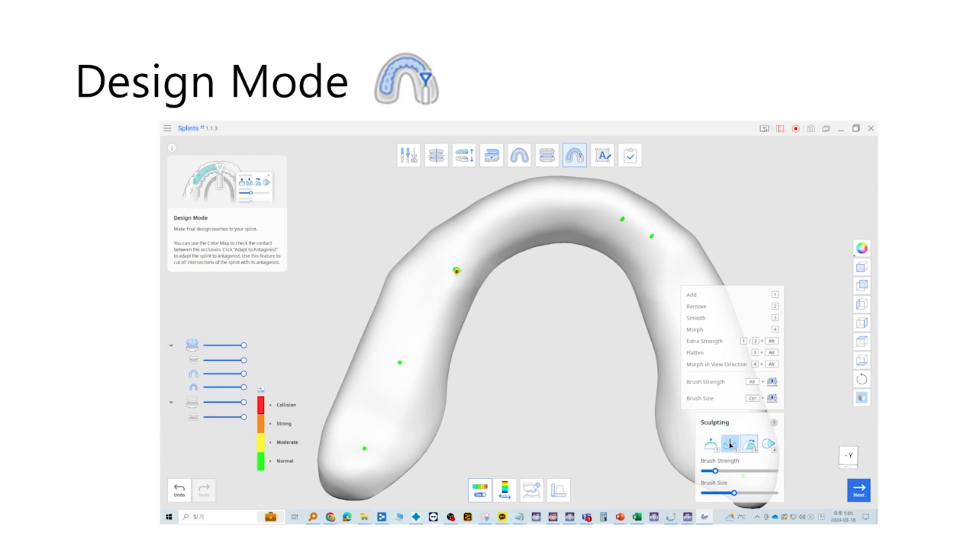
Sculpt the splint surface, removing material at the red collision spot and adding material around the neighbouring contact point
{"action": "left_click_drag", "start_coordinate": [459, 272], "coordinate": [456, 277]}
{"action": "left_click", "coordinate": [709, 444]}
{"action": "mouse_move", "coordinate": [415, 330]}
{"action": "left_mouse_down"}
{"action": "mouse_move", "coordinate": [394, 356]}
{"action": "mouse_move", "coordinate": [408, 355]}
{"action": "left_mouse_up"}
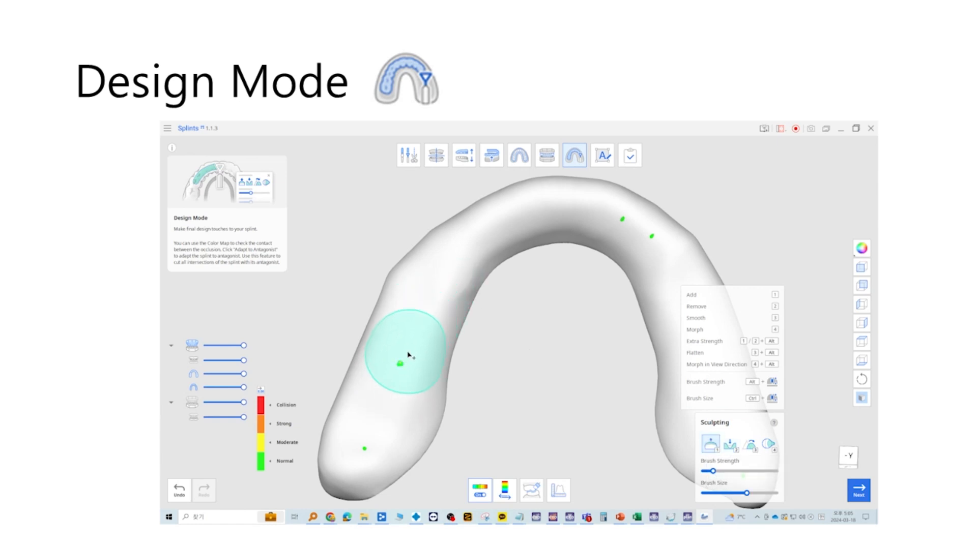
Smooth the built-up splint surface around the contact point with the sculpting brush
{"action": "left_click", "coordinate": [748, 444]}
{"action": "mouse_move", "coordinate": [412, 371]}
{"action": "left_mouse_down"}
{"action": "mouse_move", "coordinate": [399, 362]}
{"action": "mouse_move", "coordinate": [410, 354]}
{"action": "mouse_move", "coordinate": [398, 377]}
{"action": "mouse_move", "coordinate": [403, 349]}
{"action": "mouse_move", "coordinate": [396, 371]}
{"action": "mouse_move", "coordinate": [407, 353]}
{"action": "left_mouse_up"}
{"action": "scroll", "coordinate": [479, 340], "scroll_direction": "down", "scroll_amount": 3}
{"action": "right_click_drag", "start_coordinate": [473, 372], "coordinate": [539, 388]}
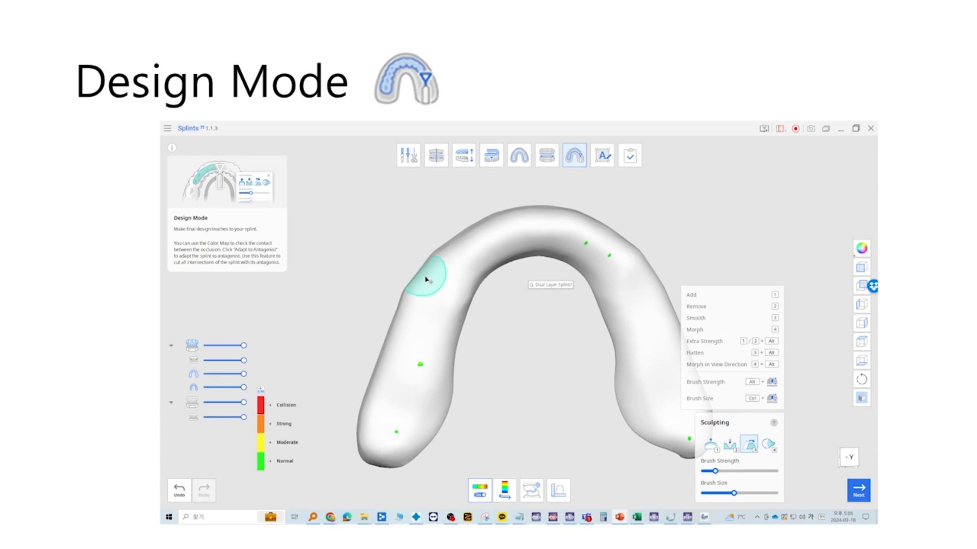
{"action": "mouse_move", "coordinate": [542, 319]}
{"action": "right_mouse_down"}
{"action": "mouse_move", "coordinate": [593, 356]}
{"action": "mouse_move", "coordinate": [430, 320]}
{"action": "mouse_move", "coordinate": [503, 331]}
{"action": "right_mouse_up"}
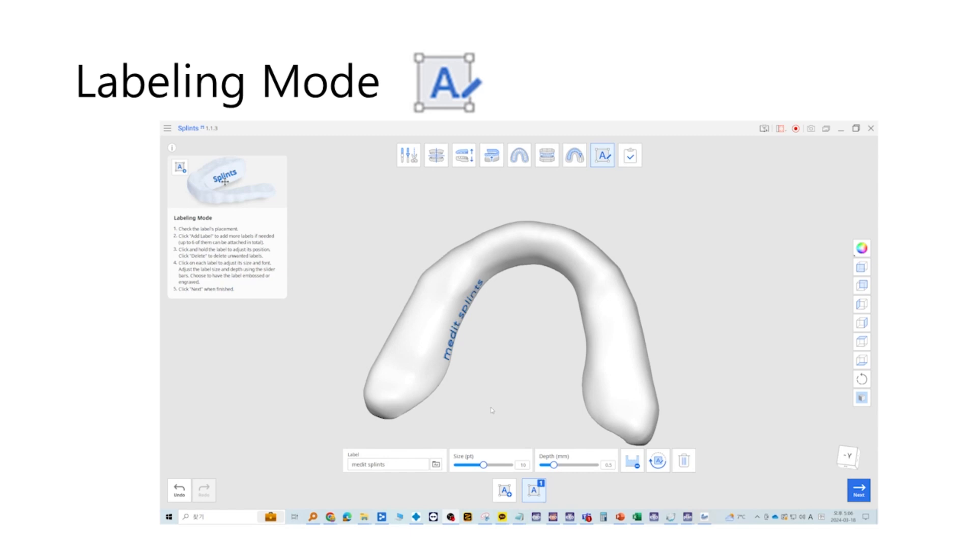
Set the "medit splints" label to size 9 pt and depth 0.4 mm, and toggle it between engraving and embossing
{"action": "right_click_drag", "start_coordinate": [492, 411], "coordinate": [407, 372]}
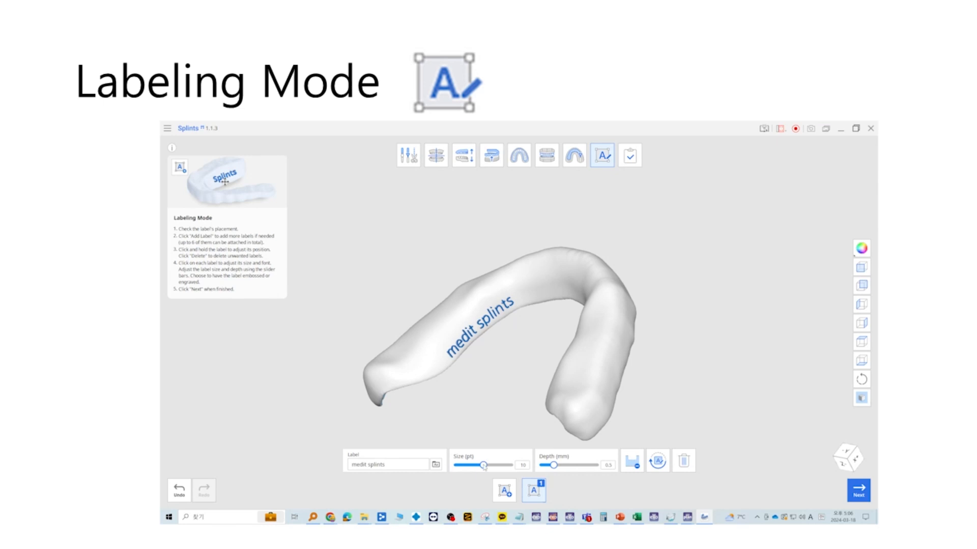
{"action": "left_click_drag", "start_coordinate": [485, 464], "coordinate": [482, 467]}
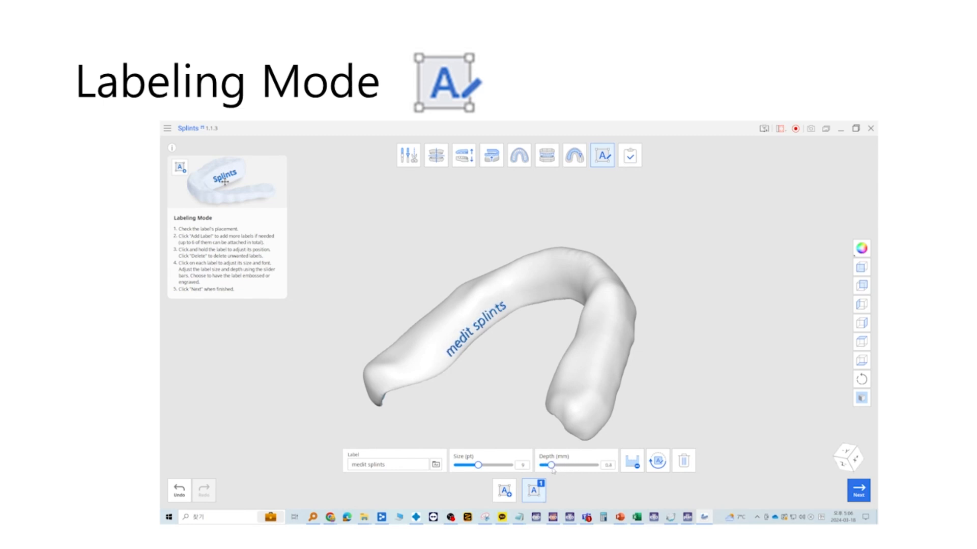
{"action": "right_click_drag", "start_coordinate": [535, 447], "coordinate": [549, 451]}
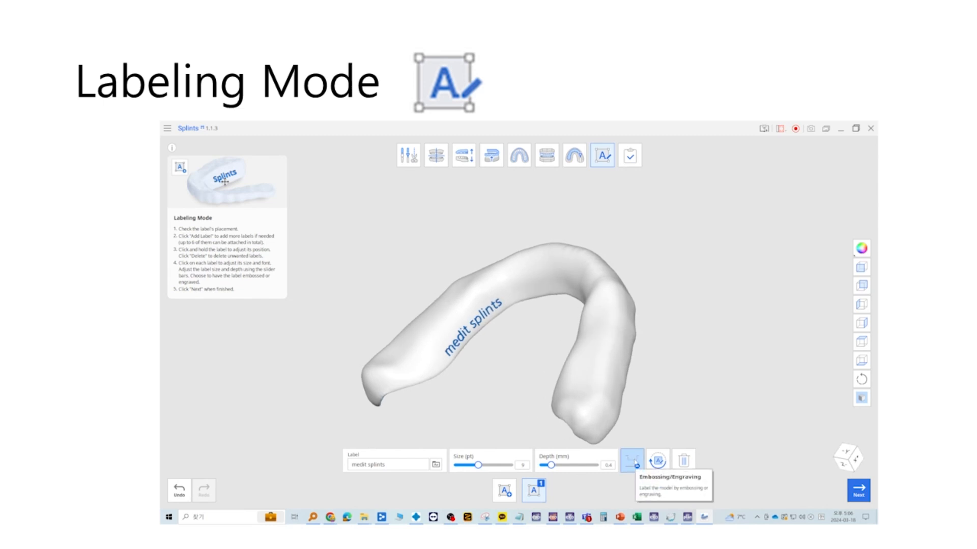
{"action": "left_click", "coordinate": [634, 462]}
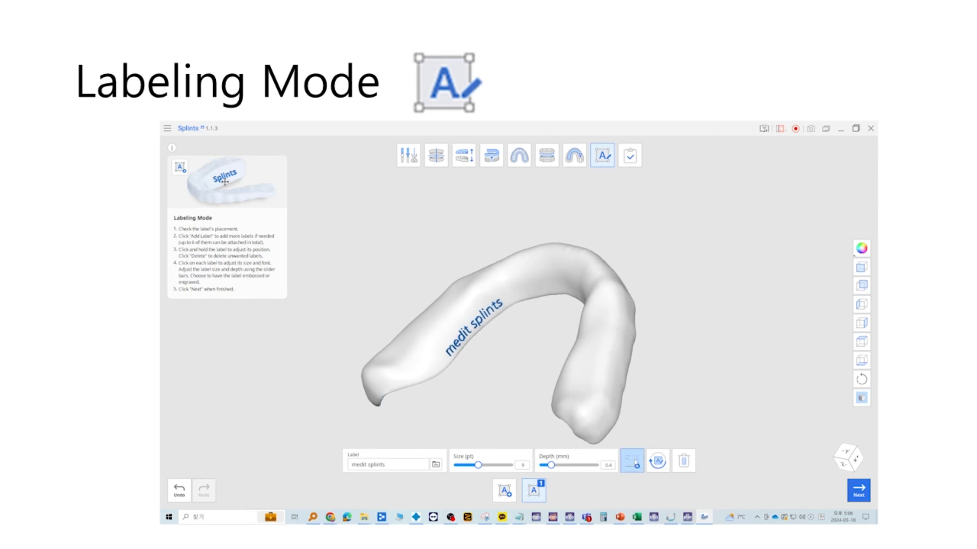
{"action": "left_click", "coordinate": [631, 465]}
{"action": "right_click_drag", "start_coordinate": [462, 398], "coordinate": [611, 439]}
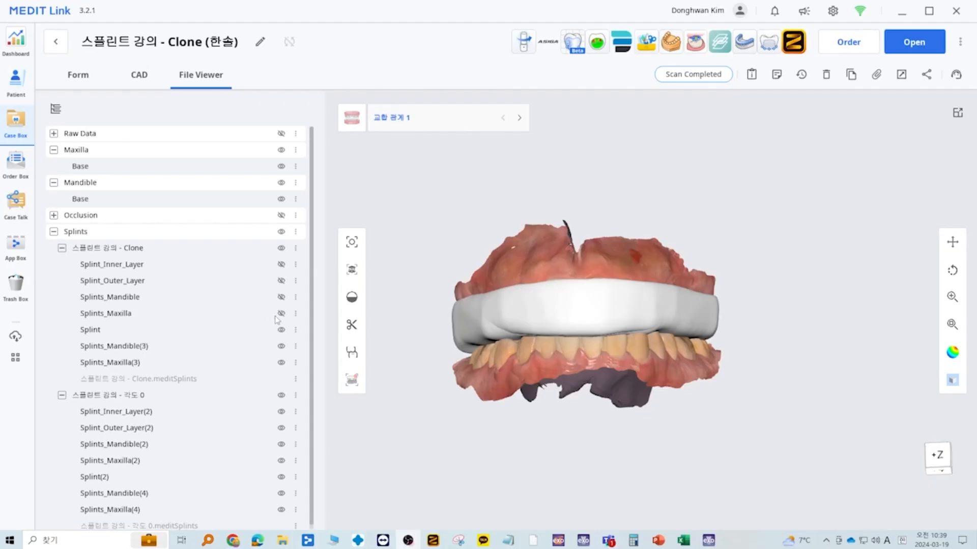
In MEDIT Link, export the case files as exocad type in OBJ and STL formats and open the export folder
{"action": "left_click", "coordinate": [901, 76]}
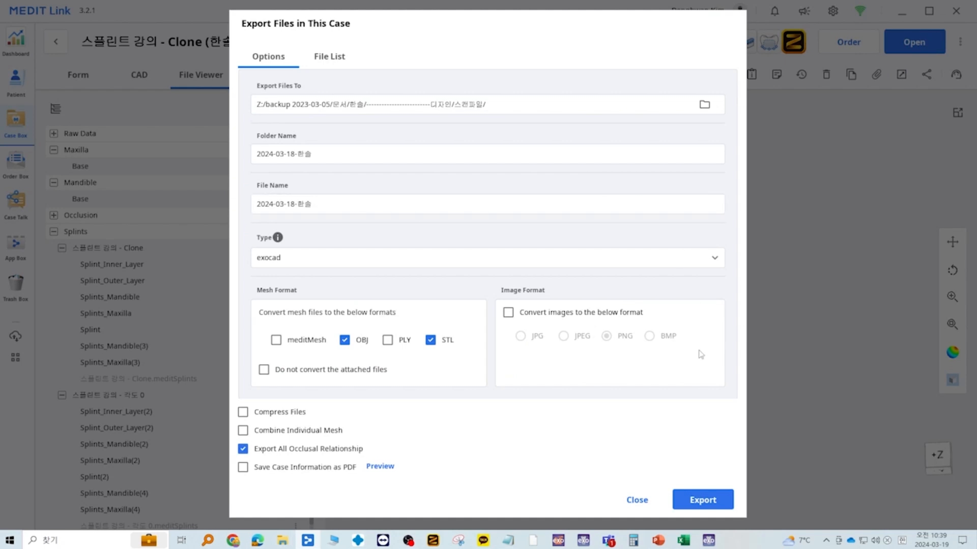
{"action": "left_click", "coordinate": [706, 502]}
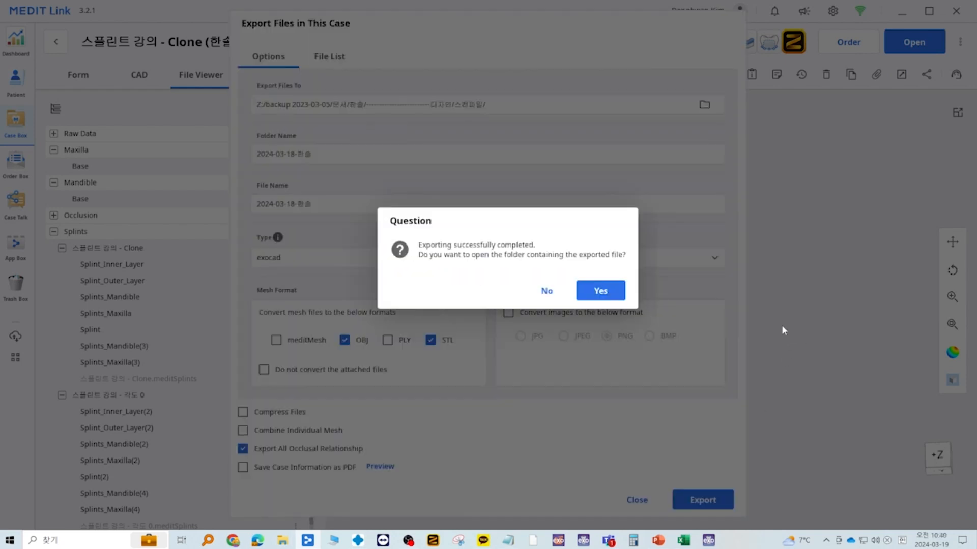
{"action": "left_click", "coordinate": [605, 290]}
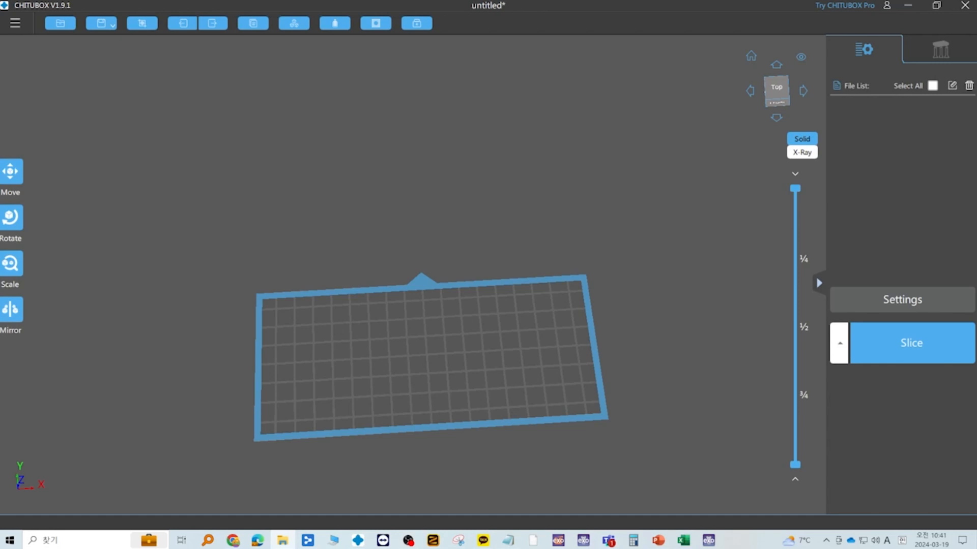
Switch to CHITUBOX, load the splint STL onto the build plate and set its X rotation to 195°
{"action": "left_click_drag", "start_coordinate": [976, 293], "coordinate": [460, 336]}
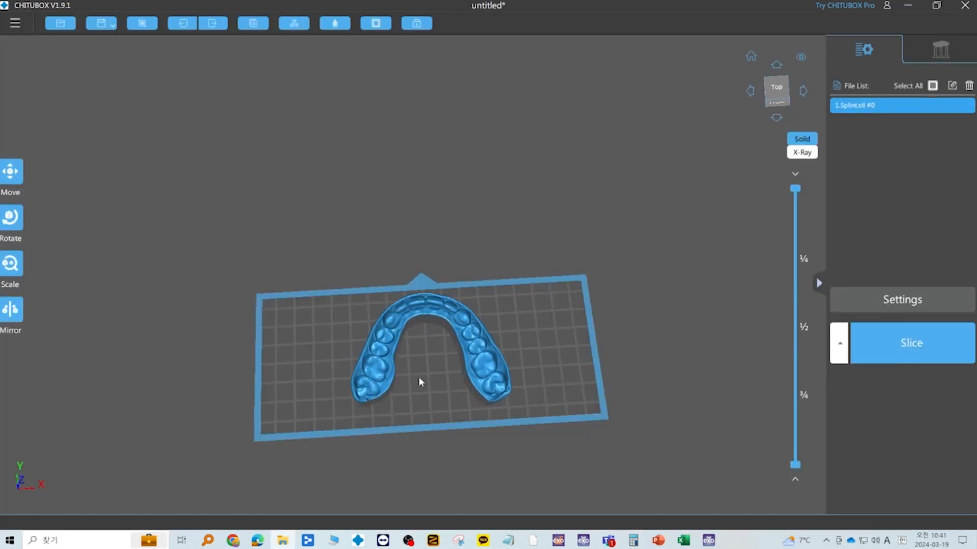
{"action": "left_click_drag", "start_coordinate": [420, 377], "coordinate": [512, 313]}
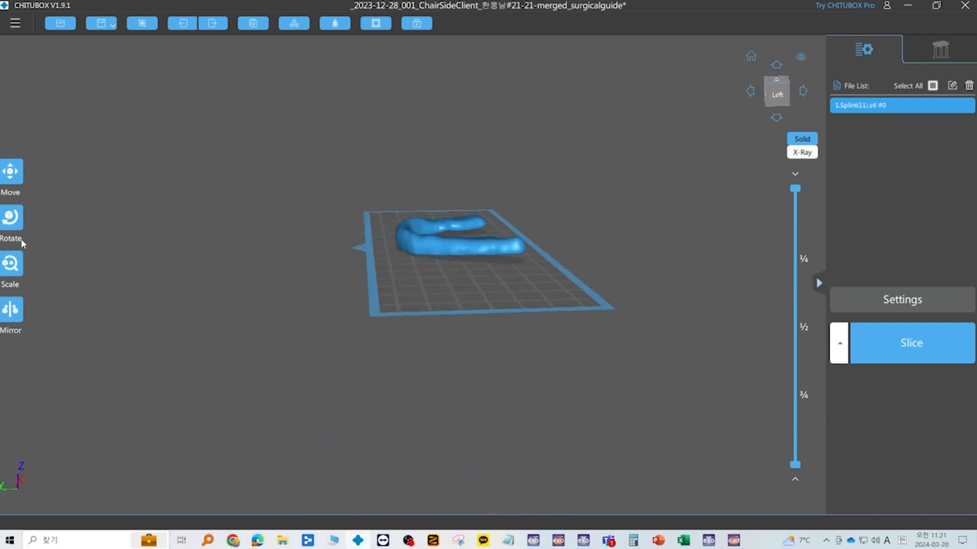
{"action": "left_click", "coordinate": [19, 235]}
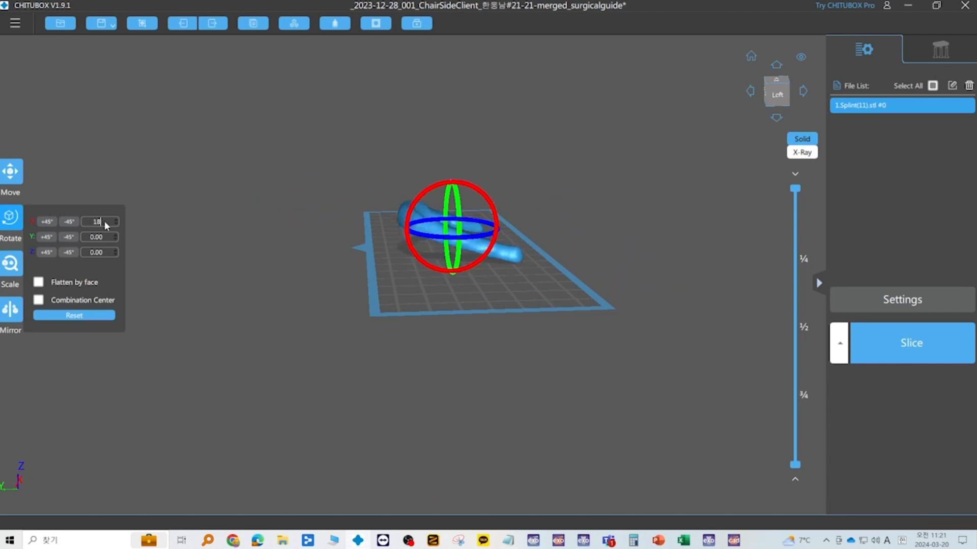
{"action": "left_click_drag", "start_coordinate": [318, 298], "coordinate": [502, 309]}
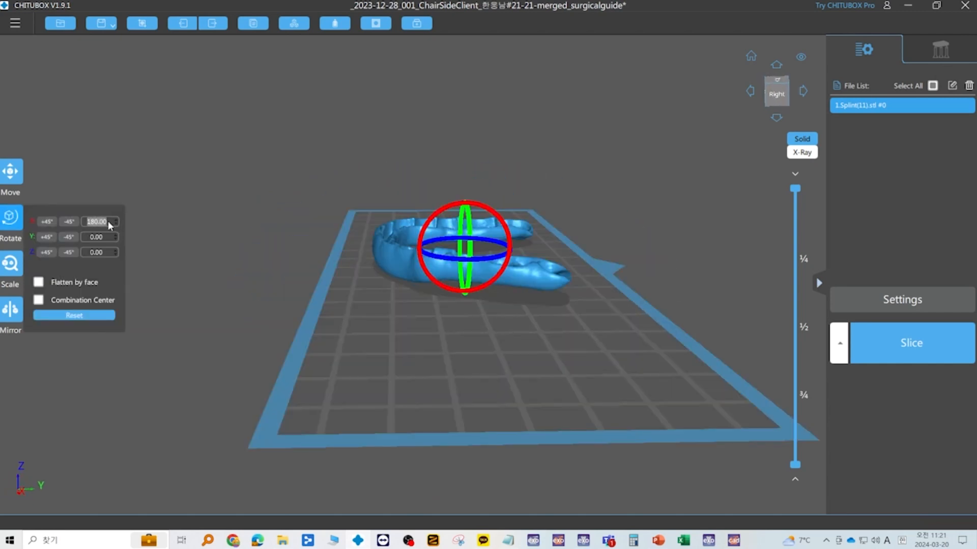
{"action": "type", "text": "195"}
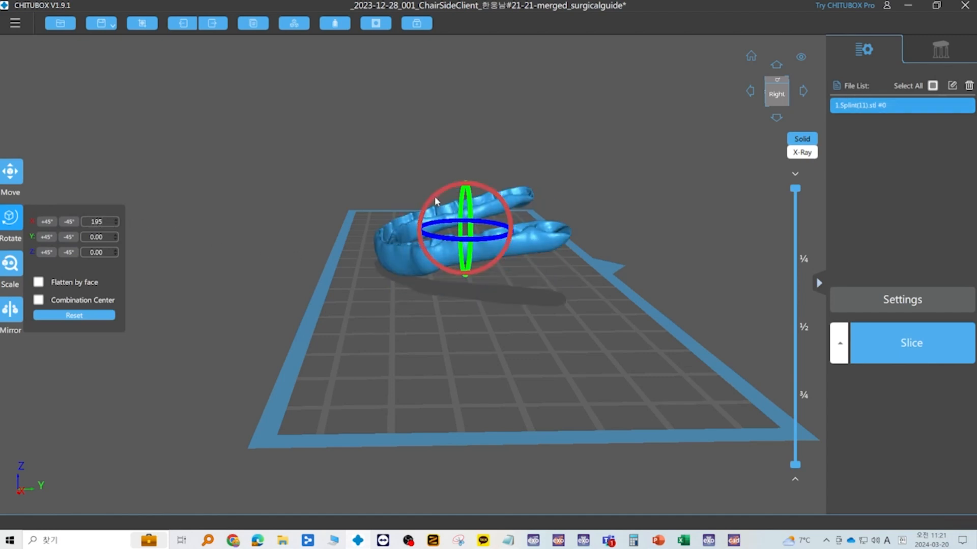
{"action": "left_click_drag", "start_coordinate": [433, 195], "coordinate": [435, 224]}
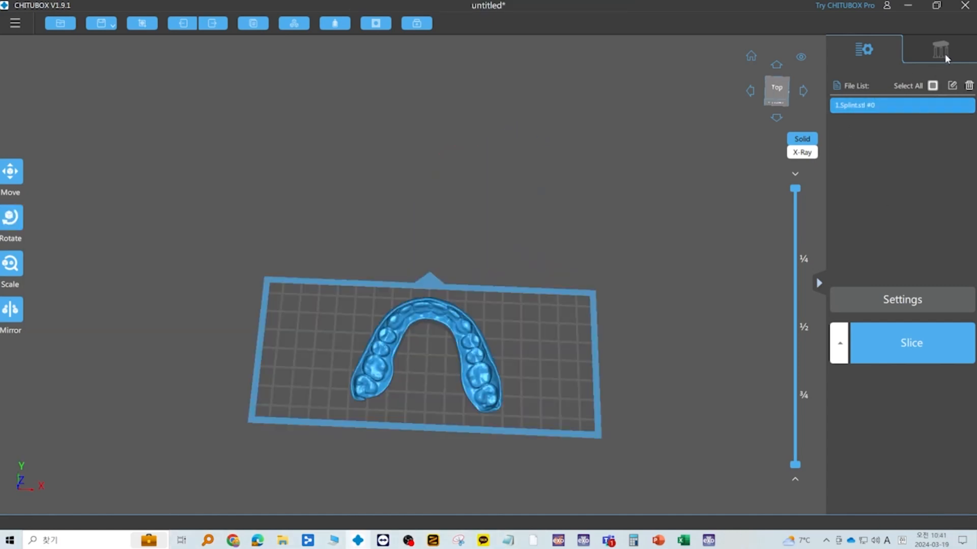
Generate light platform supports for the splint and inspect them from several sides
{"action": "left_click", "coordinate": [944, 54]}
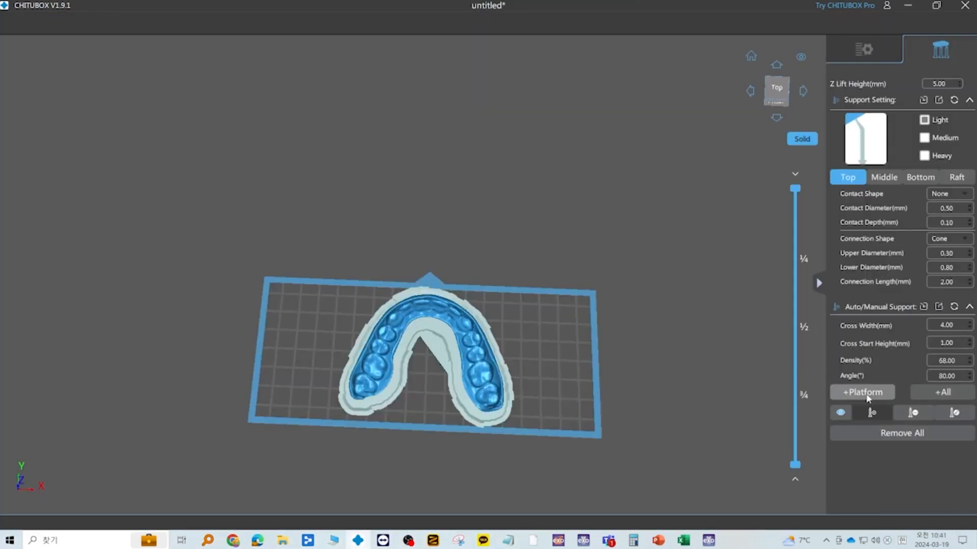
{"action": "left_click", "coordinate": [867, 393]}
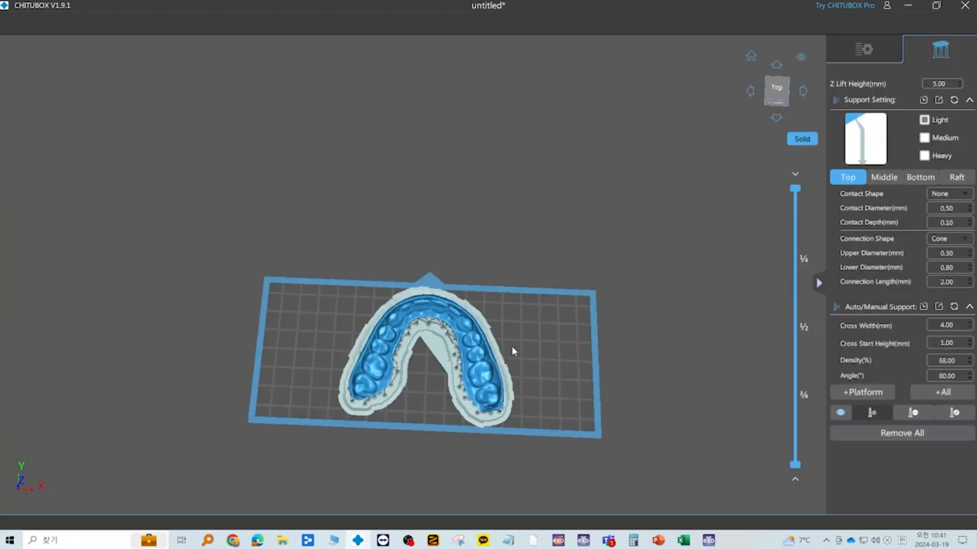
{"action": "left_click_drag", "start_coordinate": [508, 347], "coordinate": [574, 339]}
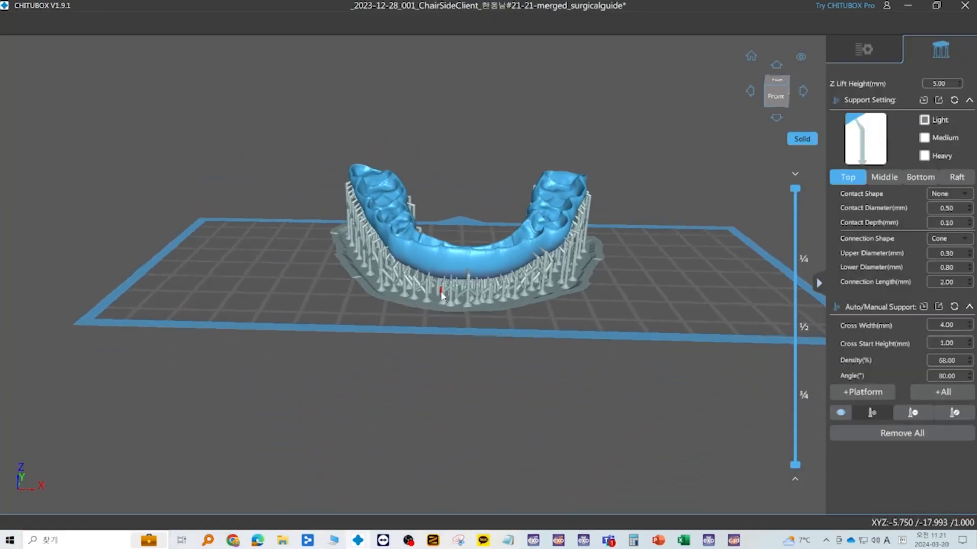
{"action": "left_click_drag", "start_coordinate": [442, 296], "coordinate": [554, 346]}
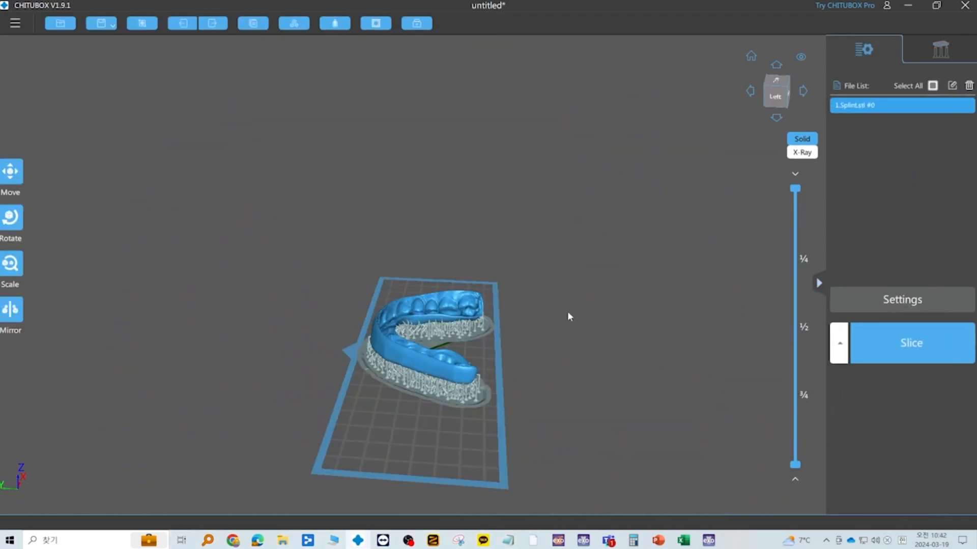
{"action": "scroll", "coordinate": [569, 316], "scroll_direction": "up", "scroll_amount": 3}
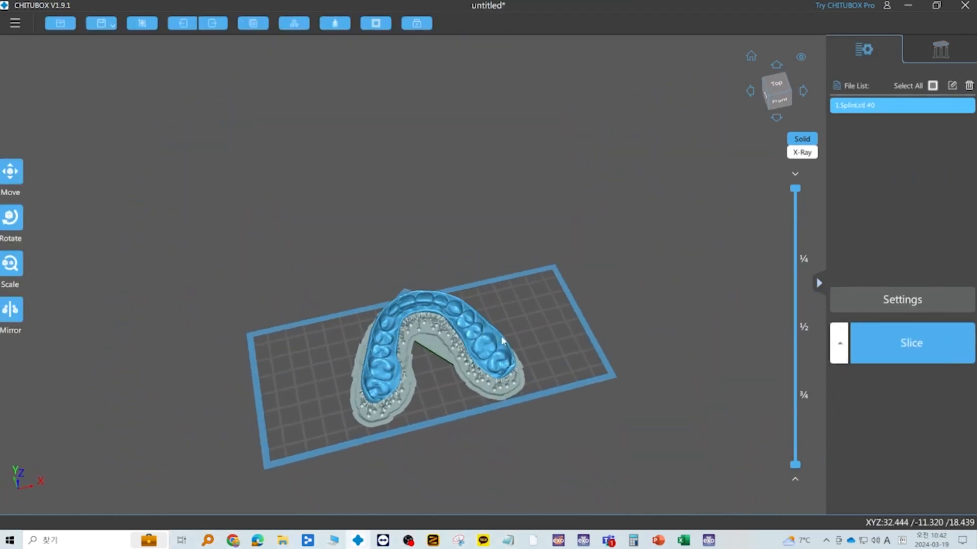
{"action": "right_click_drag", "start_coordinate": [501, 341], "coordinate": [499, 350]}
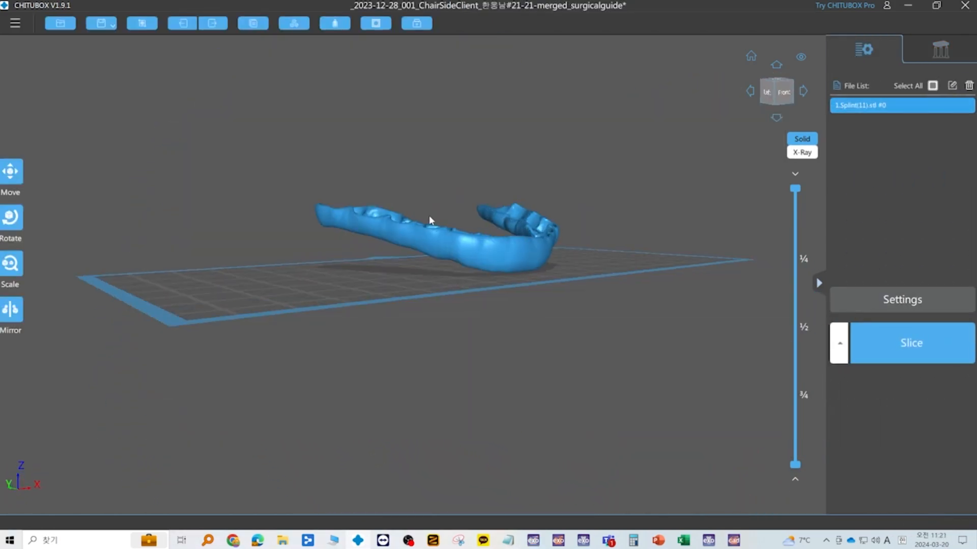
Select the ODS Clear 20um profile for the Phrozen Sonic Mini 8K and review its print and advanced settings
{"action": "left_click_drag", "start_coordinate": [429, 218], "coordinate": [481, 240]}
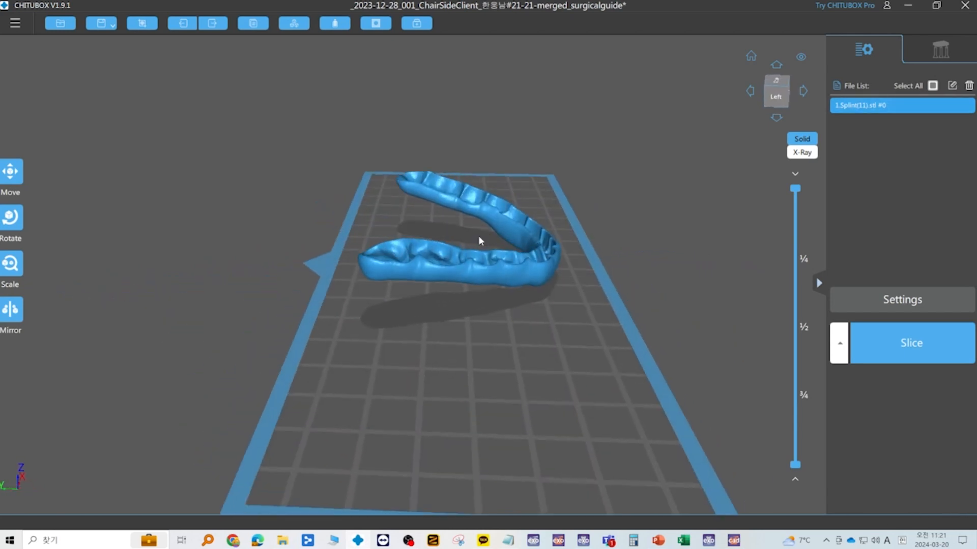
{"action": "left_click", "coordinate": [875, 301]}
{"action": "left_click", "coordinate": [346, 148]}
{"action": "left_click", "coordinate": [322, 185]}
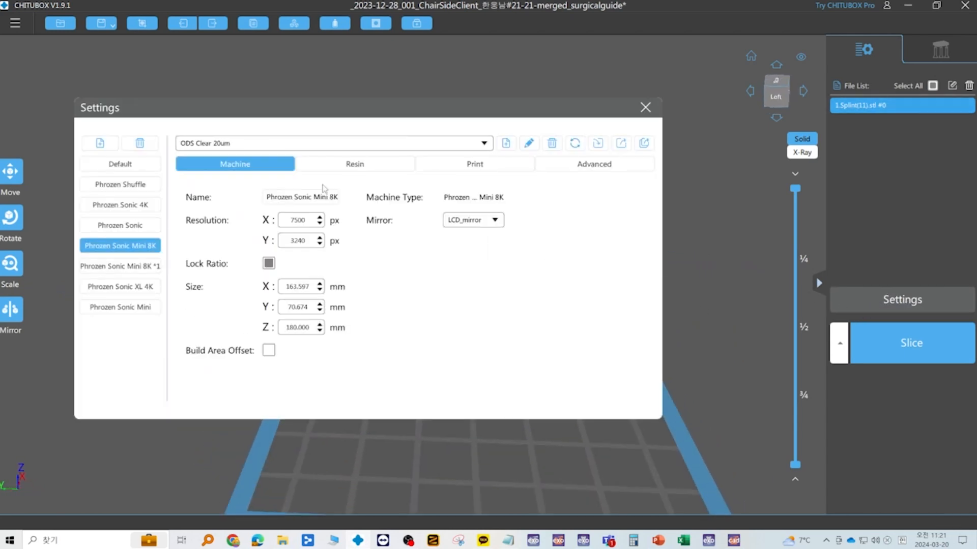
{"action": "left_click", "coordinate": [462, 165]}
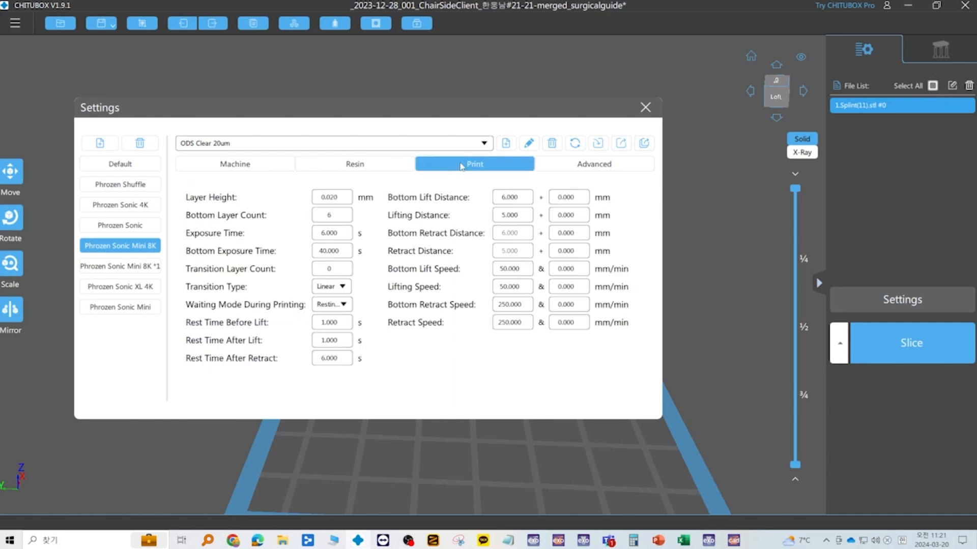
{"action": "left_click", "coordinate": [572, 166]}
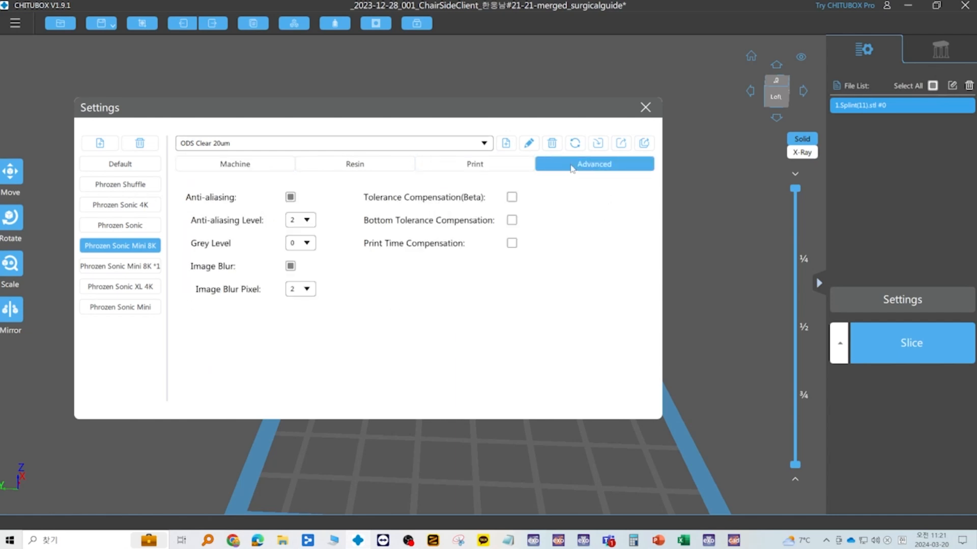
{"action": "left_click", "coordinate": [488, 166]}
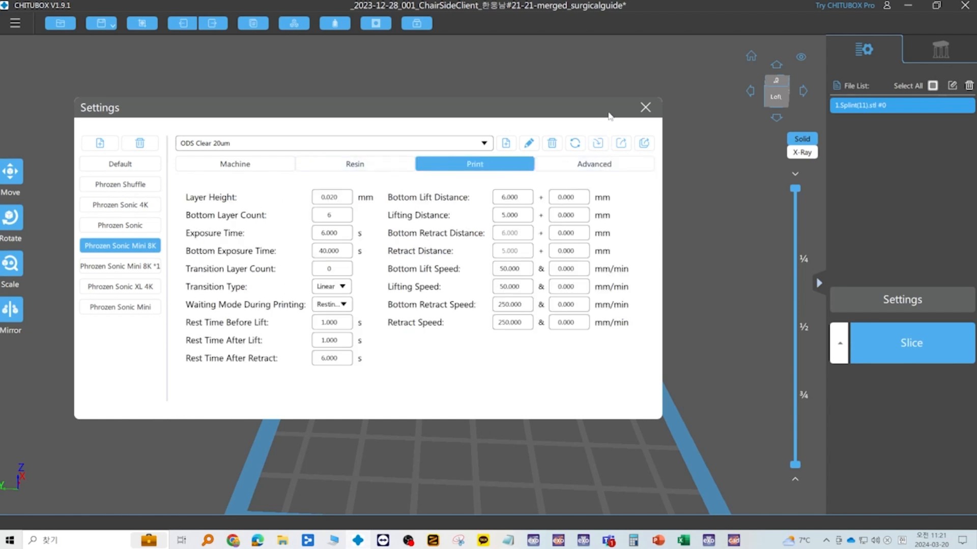
{"action": "left_click", "coordinate": [644, 107]}
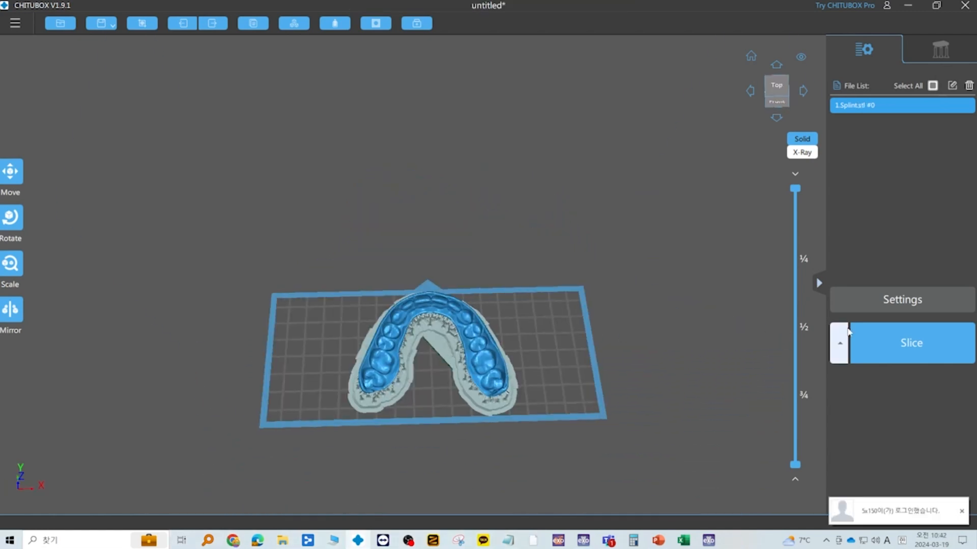
Slice the supported splint and save the result as the CHITUBOX slicer file _Splint.ctb
{"action": "left_click", "coordinate": [882, 345]}
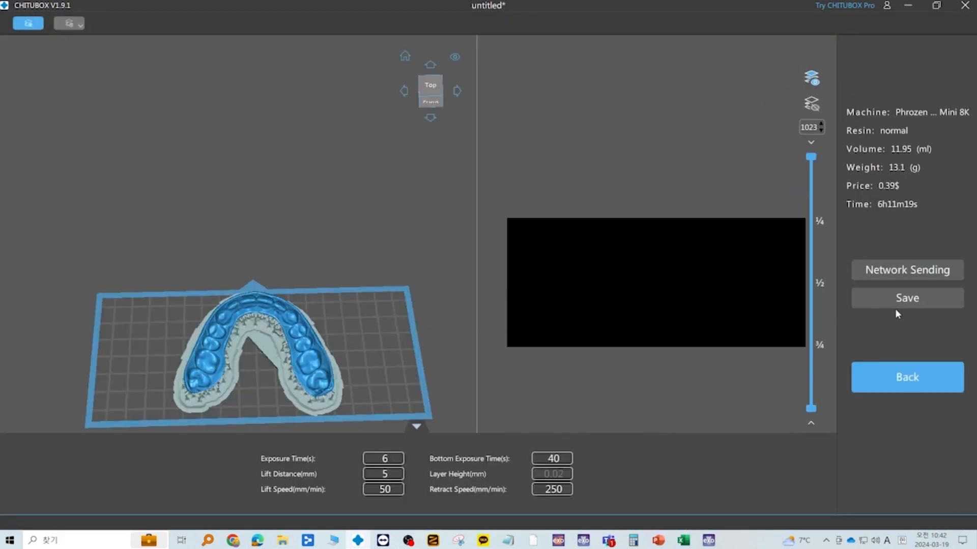
{"action": "left_click", "coordinate": [896, 306]}
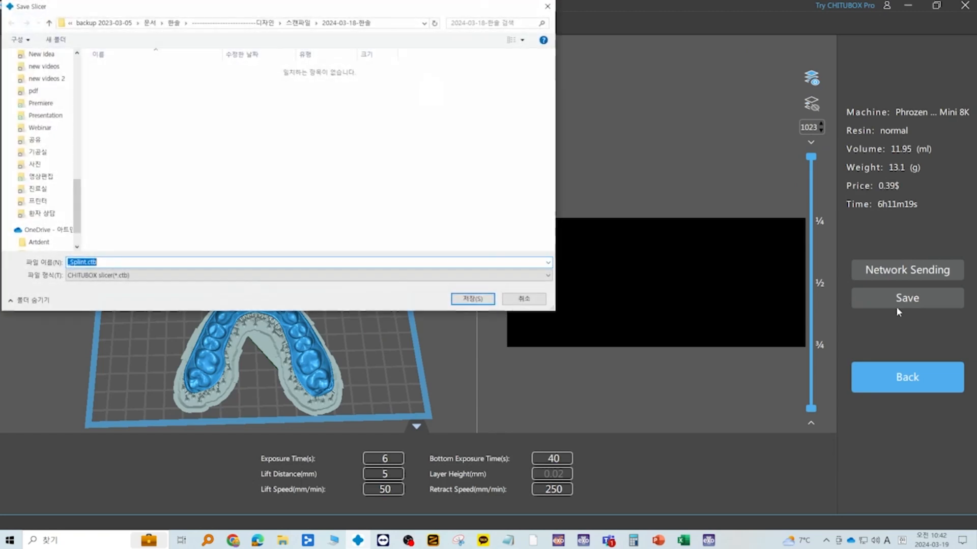
{"action": "left_click", "coordinate": [491, 296]}
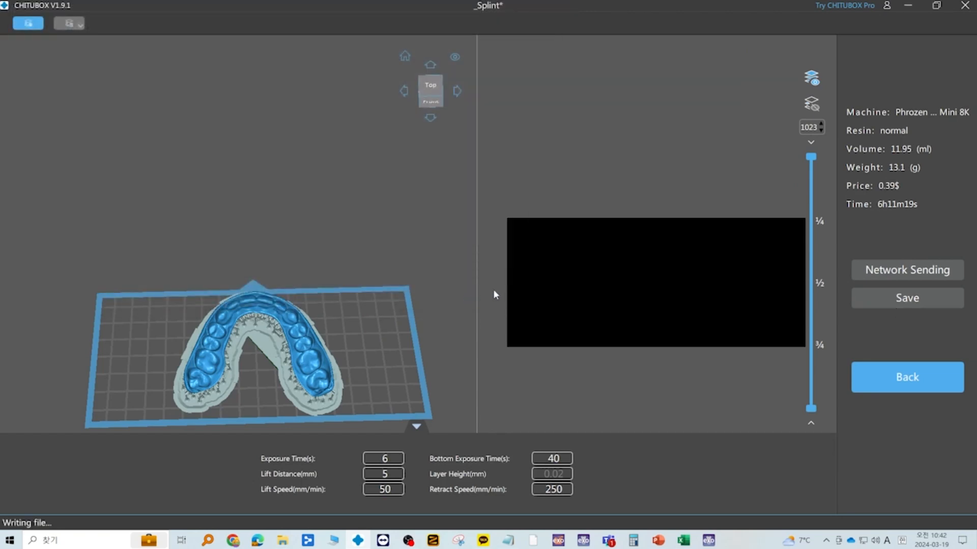